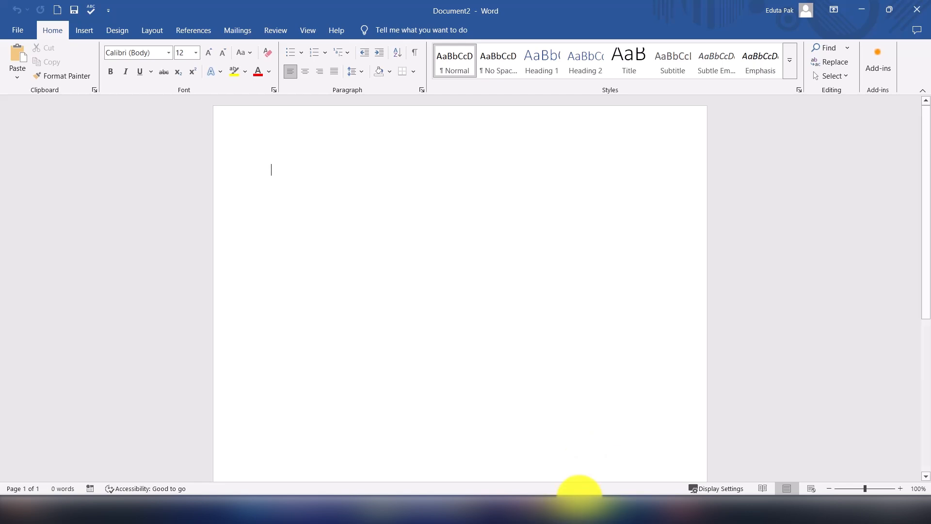
# Switch to Document1 and start a new paragraph after "often trained on vast datasets.".
pyautogui.moveTo(582, 504)
pyautogui.click(508, 439)
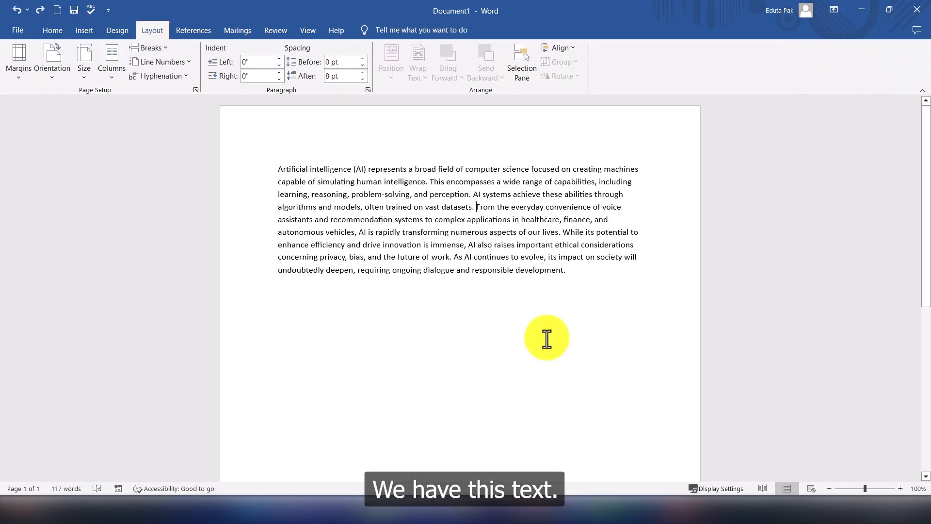
pyautogui.click(474, 208)
pyautogui.press('Return')
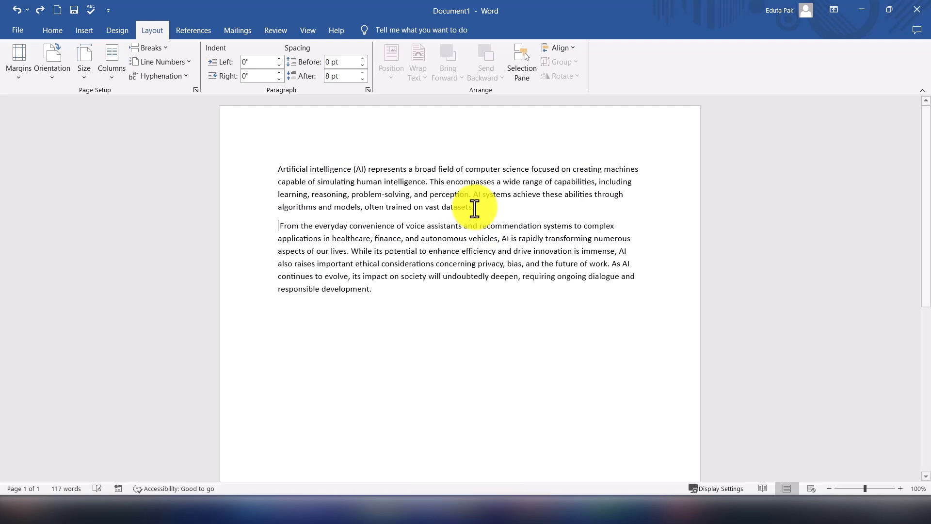
pyautogui.click(506, 293)
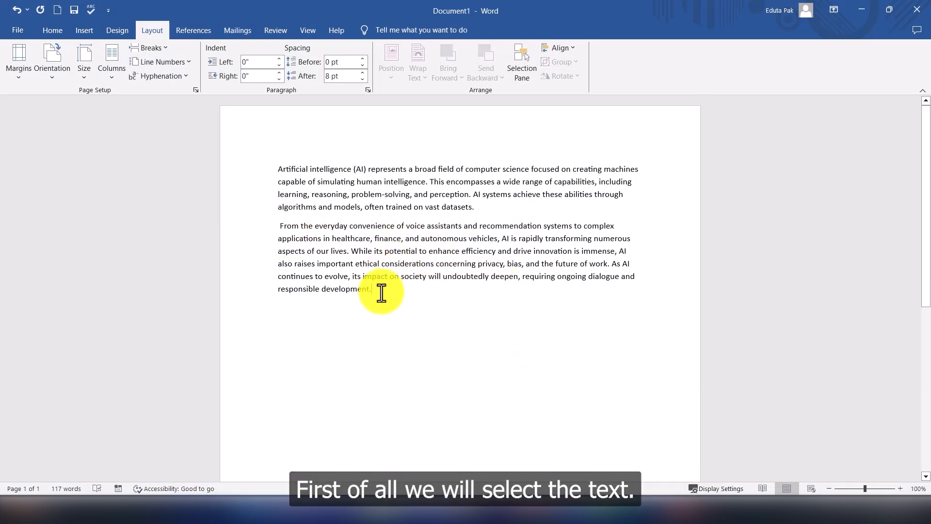
# Lay out the first paragraph about artificial intelligence in three columns.
pyautogui.moveTo(271, 168); pyautogui.dragTo(484, 203)
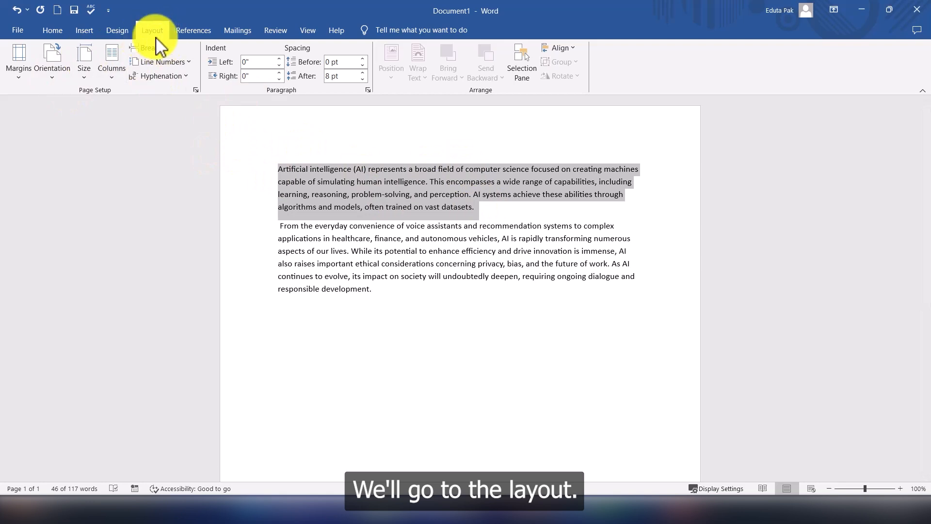
pyautogui.click(113, 76)
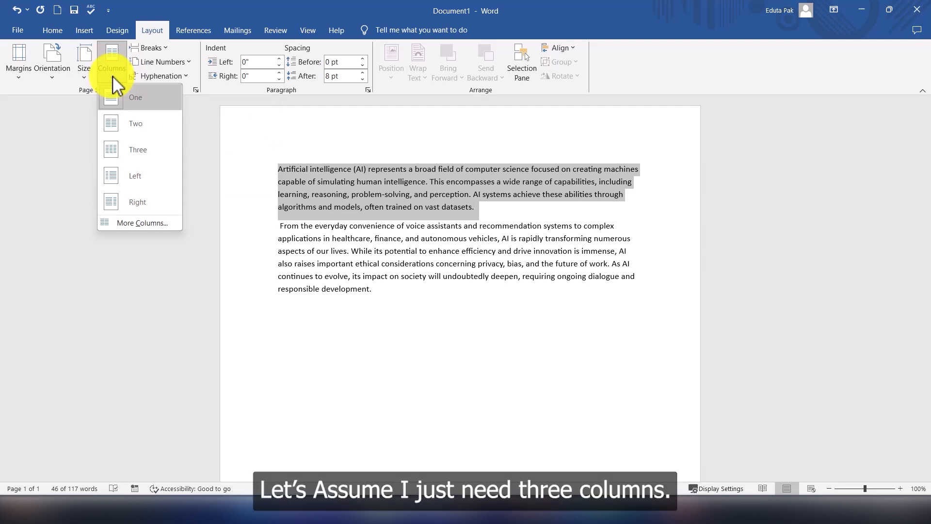
pyautogui.click(142, 155)
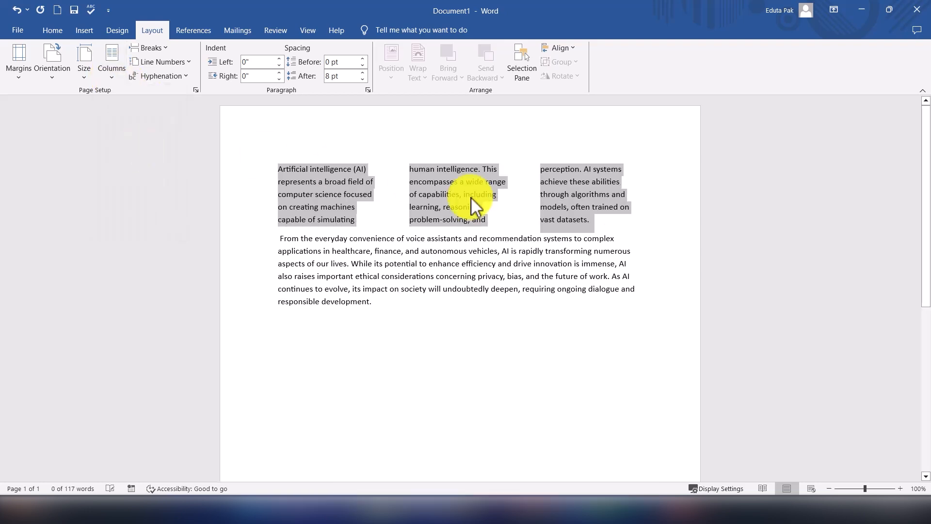
pyautogui.click(606, 222)
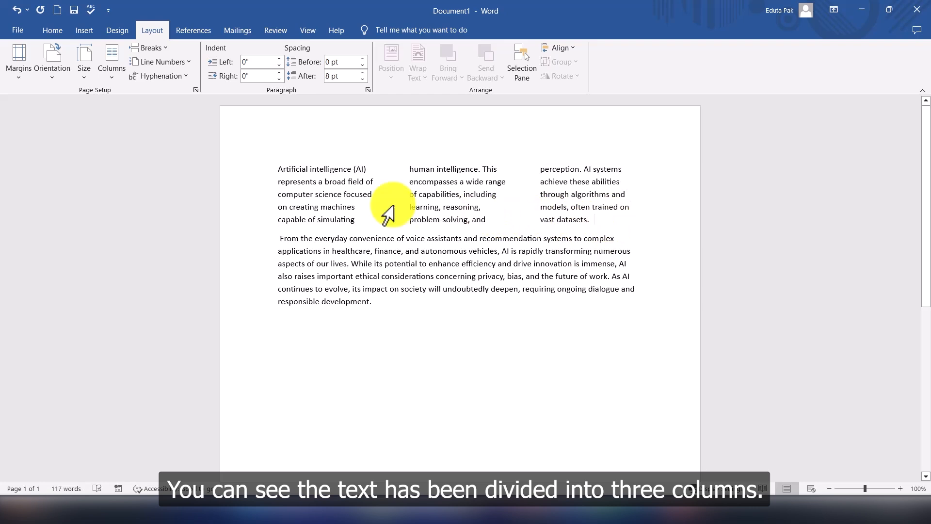
# Try a two-column layout on the second paragraph, beginning "From the everyday convenience", and undo it.
pyautogui.click(273, 240)
pyautogui.moveTo(273, 241); pyautogui.dragTo(370, 312)
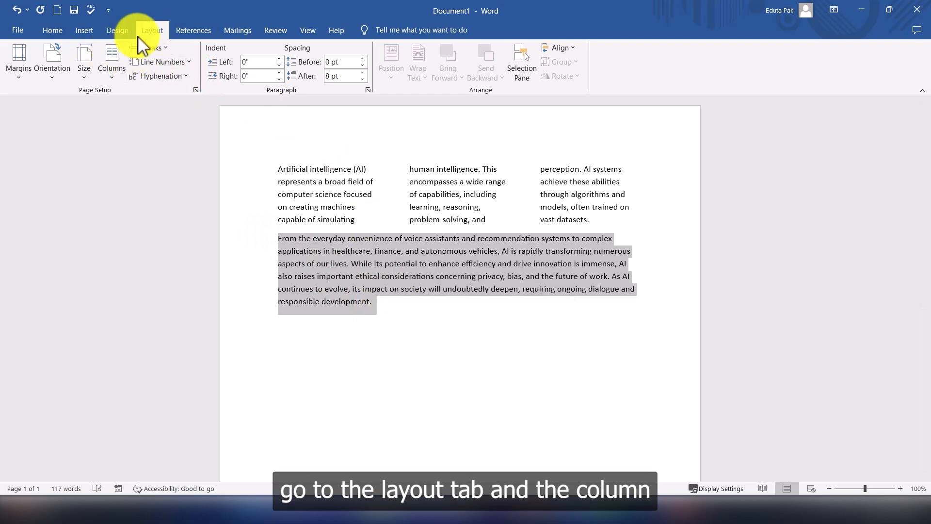
pyautogui.click(113, 73)
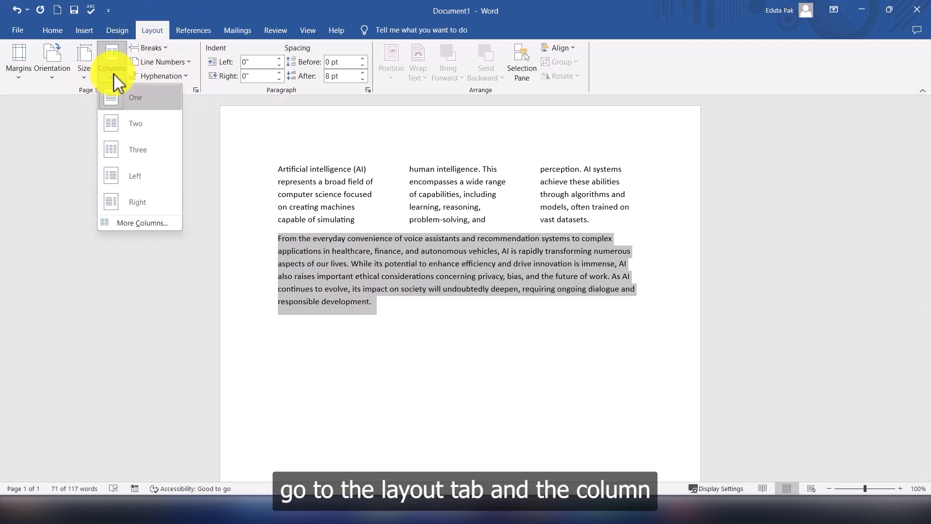
pyautogui.click(131, 124)
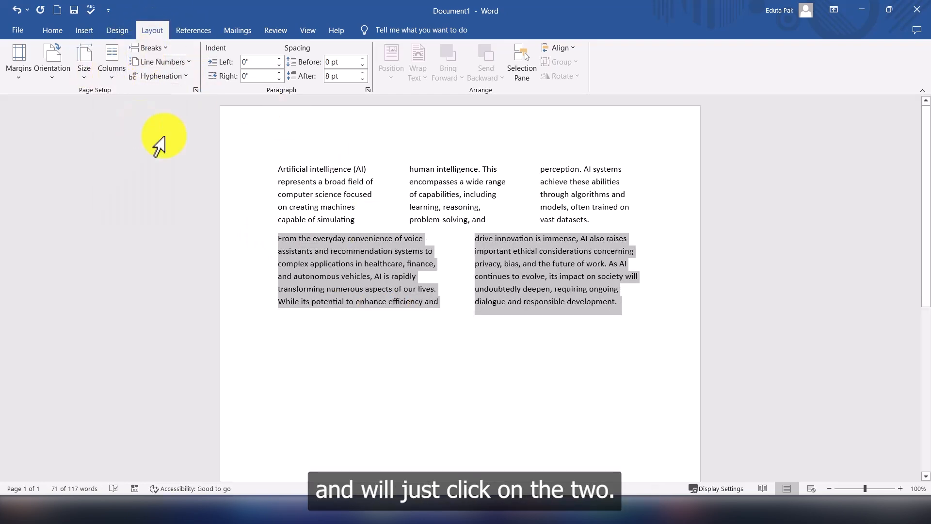
pyautogui.click(612, 315)
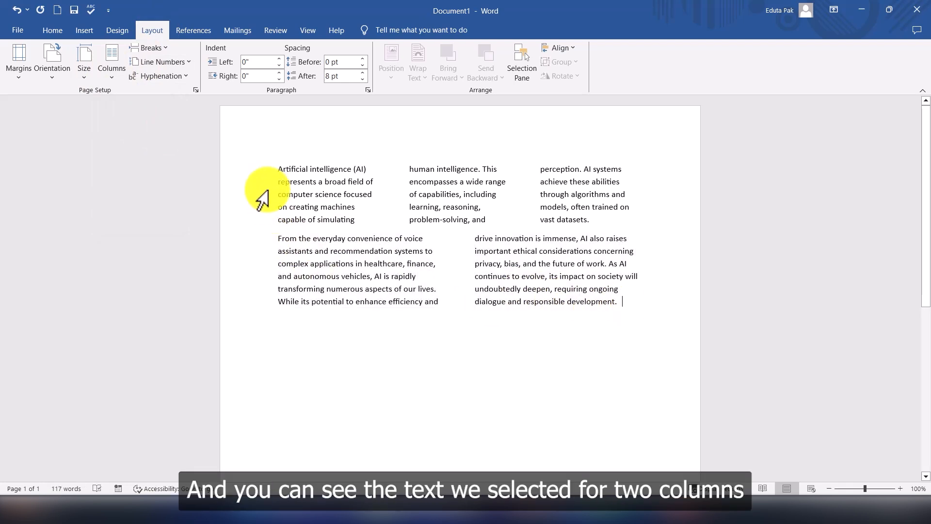
pyautogui.moveTo(256, 243); pyautogui.dragTo(645, 314)
pyautogui.click(633, 315)
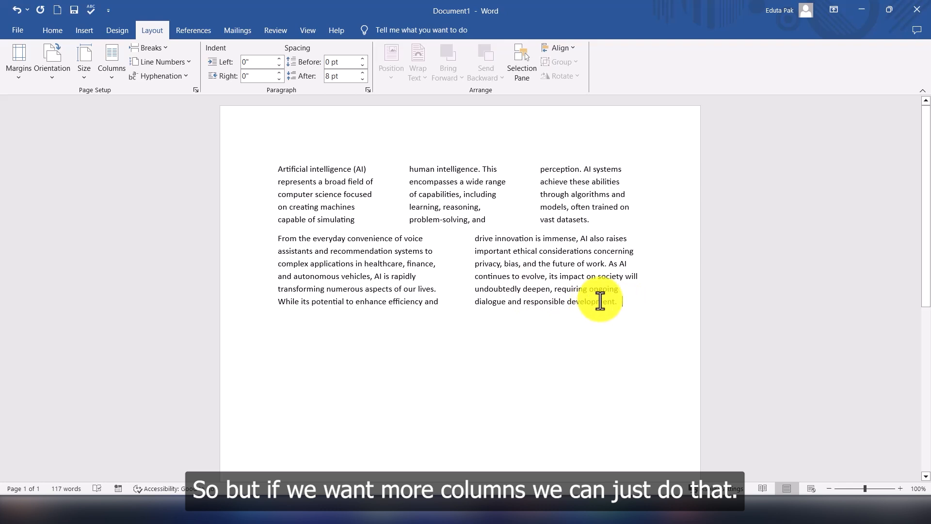
pyautogui.hotkey('ctrl', 'z')
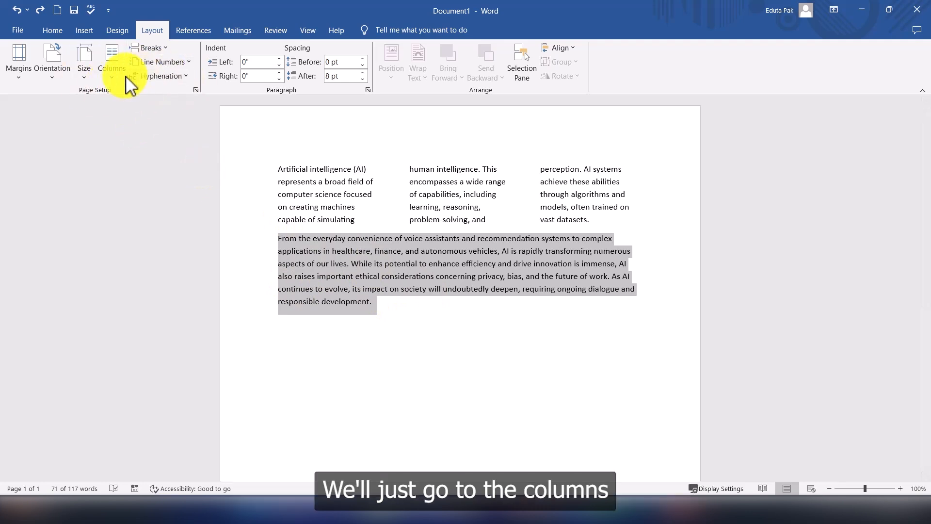
# Lay out the selected second paragraph in five columns, applied to the selected text.
pyautogui.click(113, 72)
pyautogui.click(135, 219)
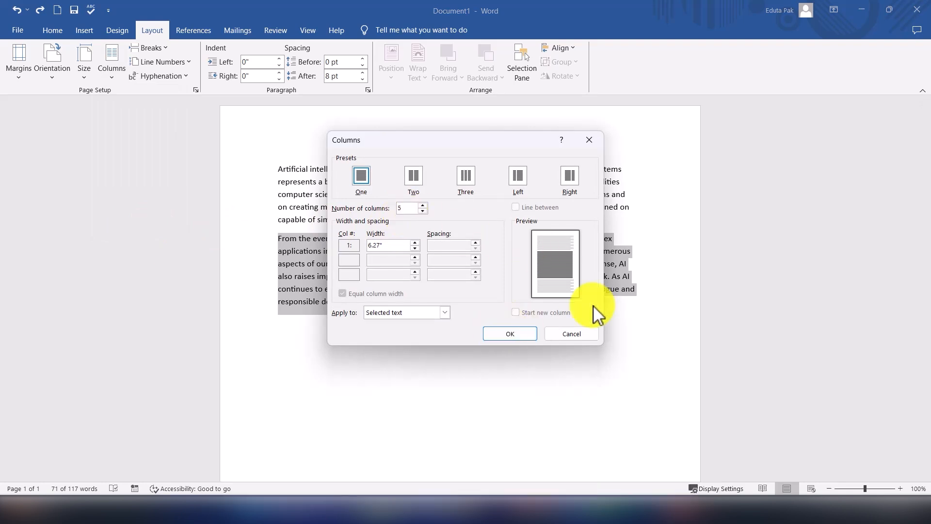
pyautogui.click(513, 334)
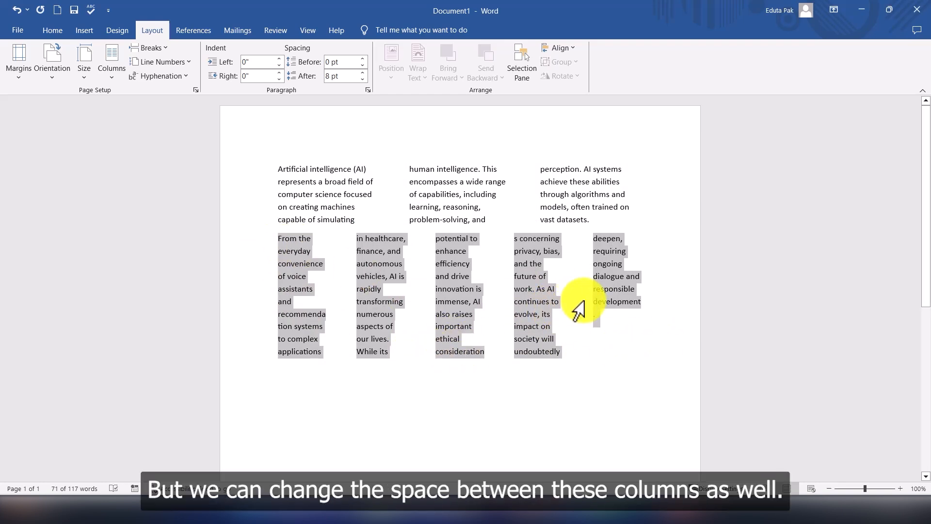
pyautogui.doubleClick(588, 303)
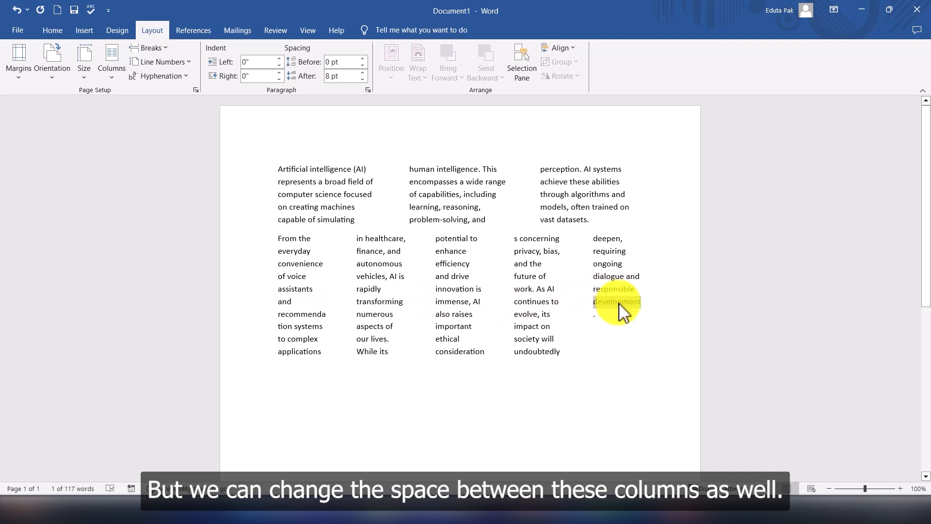
pyautogui.click(618, 316)
# Set the spacing between the second paragraph's five columns to 0.2", keeping equal column widths.
pyautogui.moveTo(276, 238); pyautogui.dragTo(632, 325)
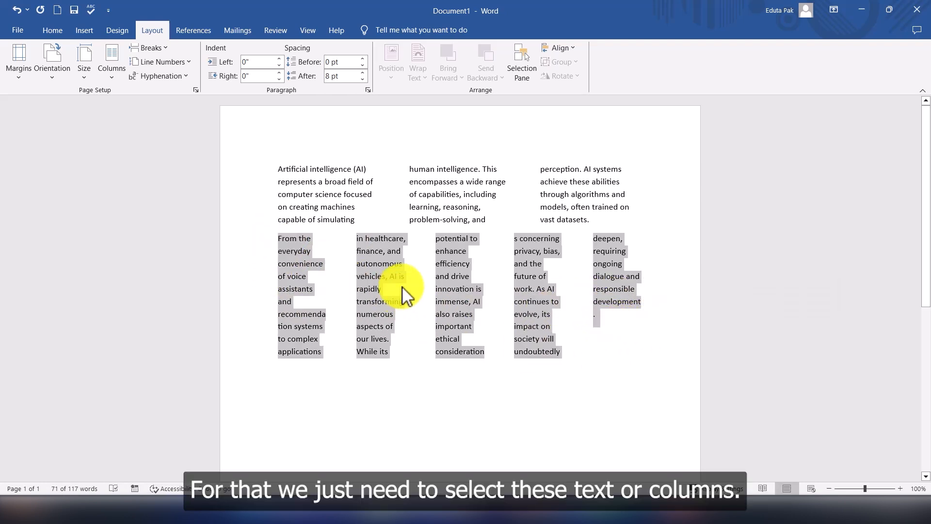
pyautogui.click(112, 73)
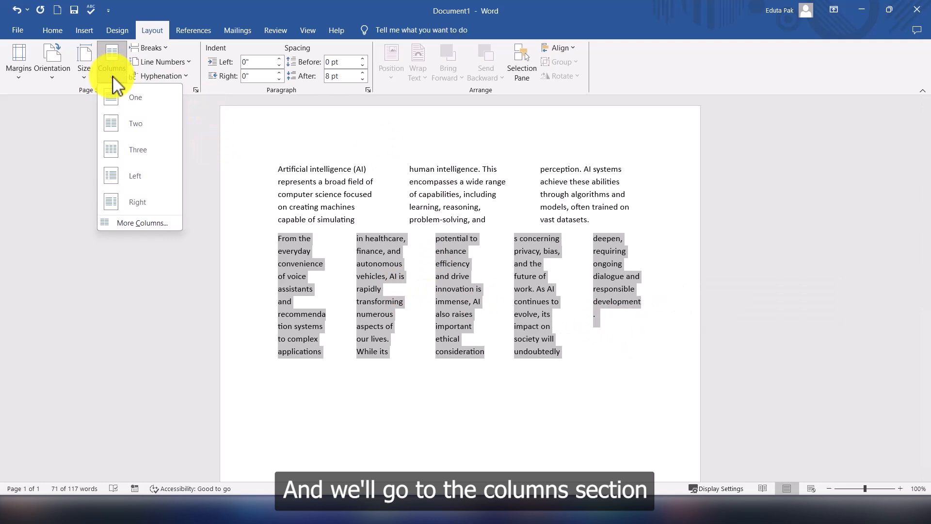
pyautogui.click(142, 223)
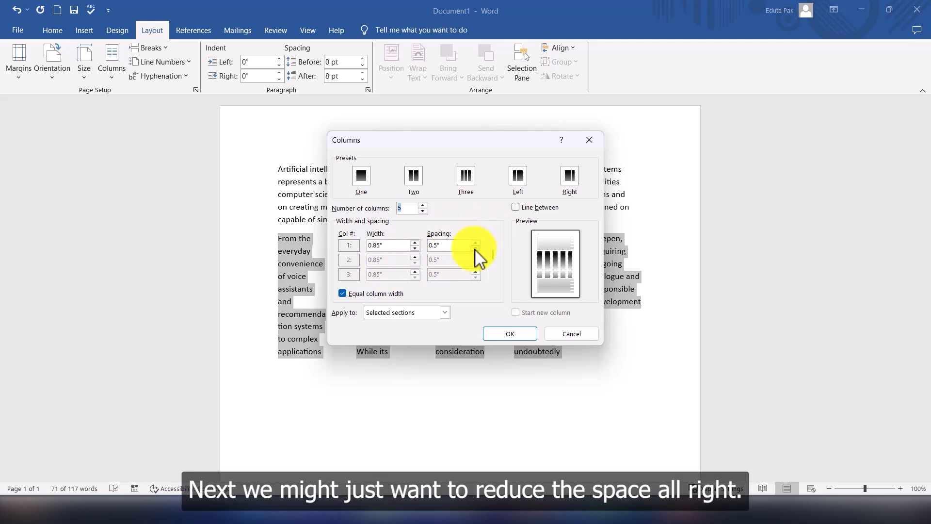
pyautogui.click(475, 249)
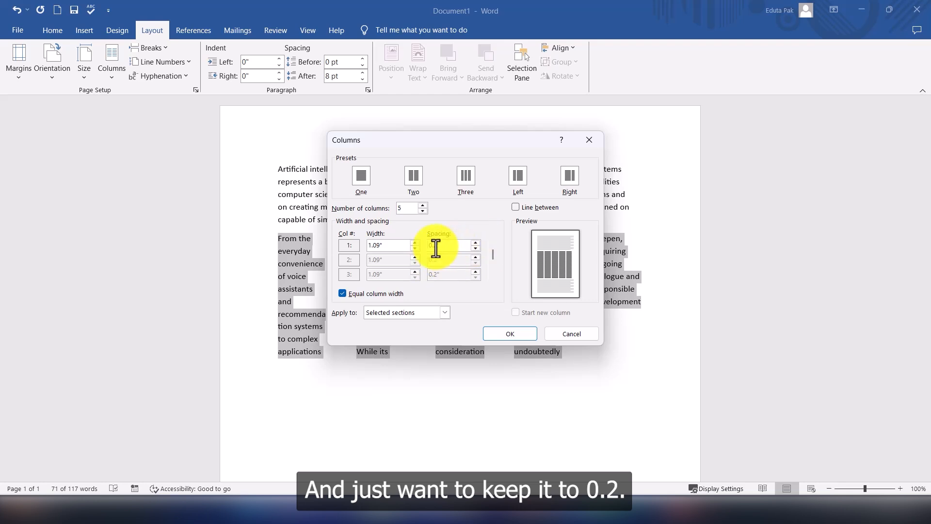
pyautogui.click(506, 334)
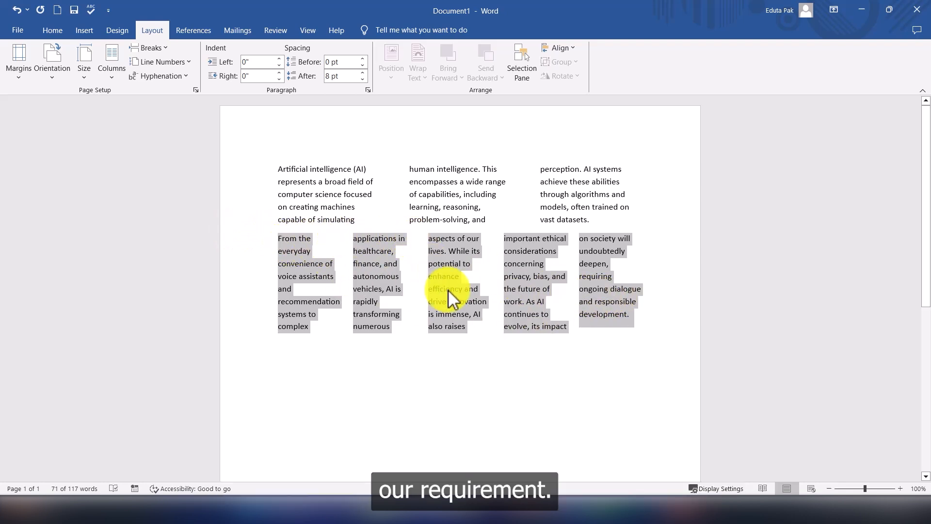
pyautogui.click(498, 329)
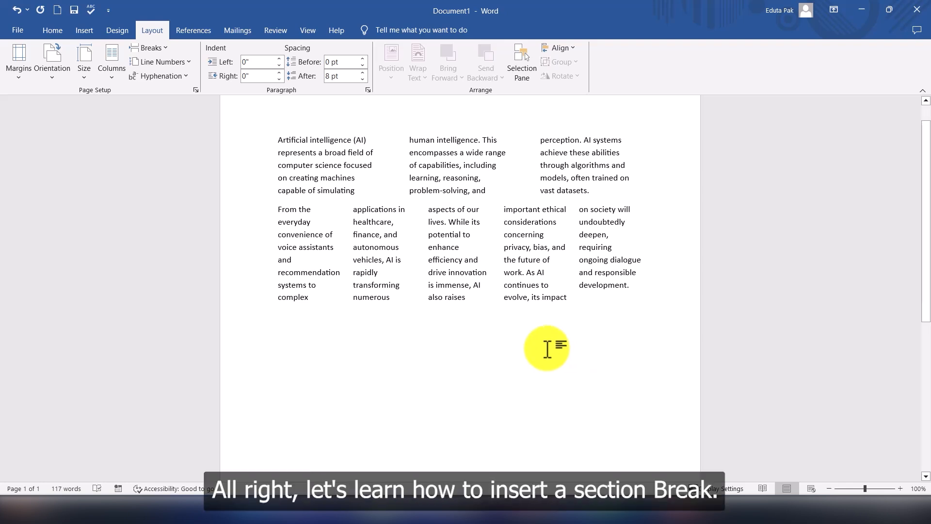
# In Document3, insert a continuous section break before the sentence beginning "AI systems achieve these abilities".
pyautogui.scroll(-2, 548, 340)
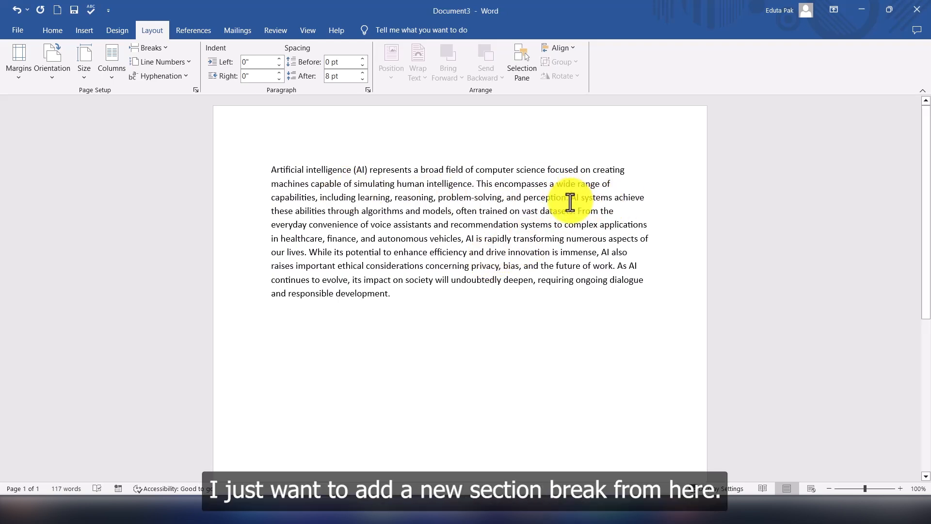
pyautogui.click(164, 47)
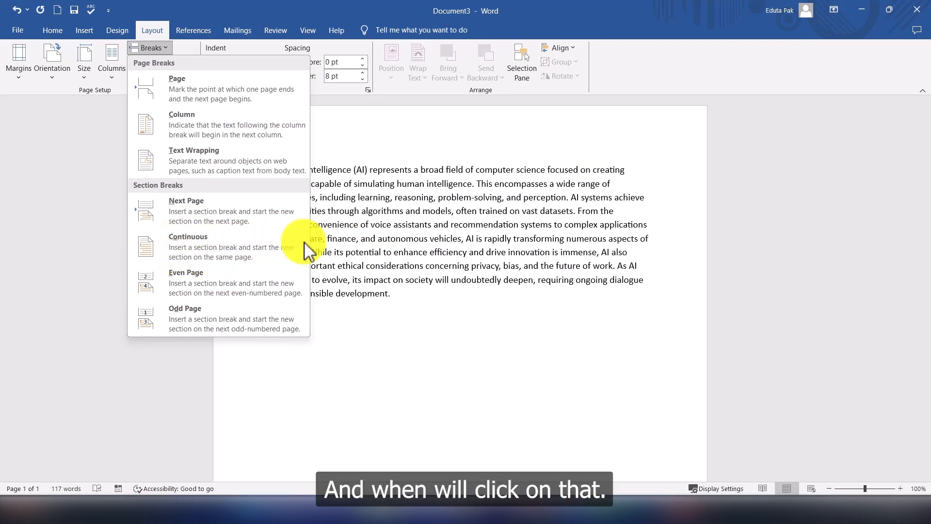
pyautogui.click(231, 242)
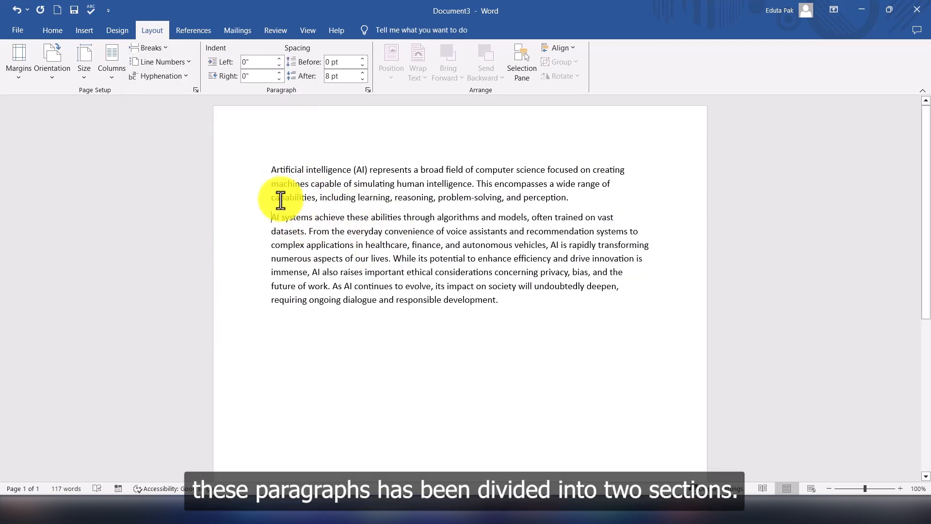
pyautogui.click(507, 304)
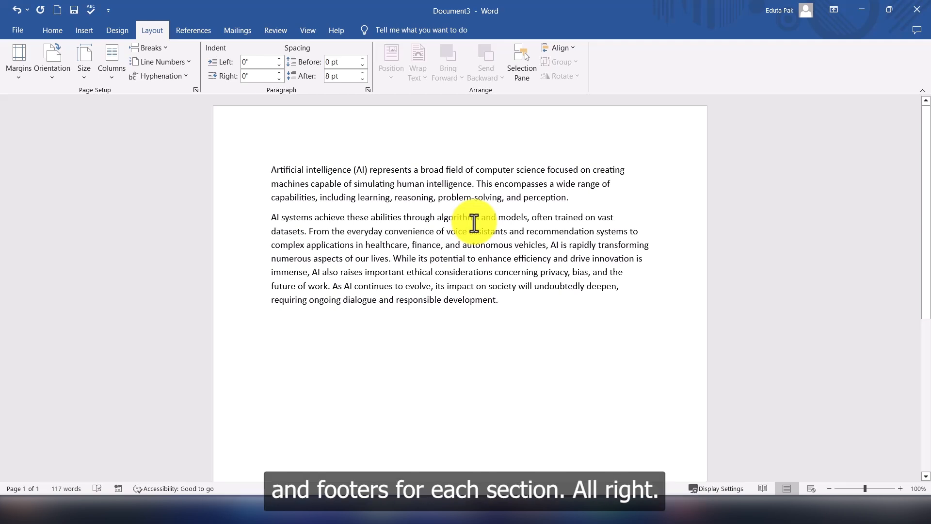
pyautogui.click(571, 204)
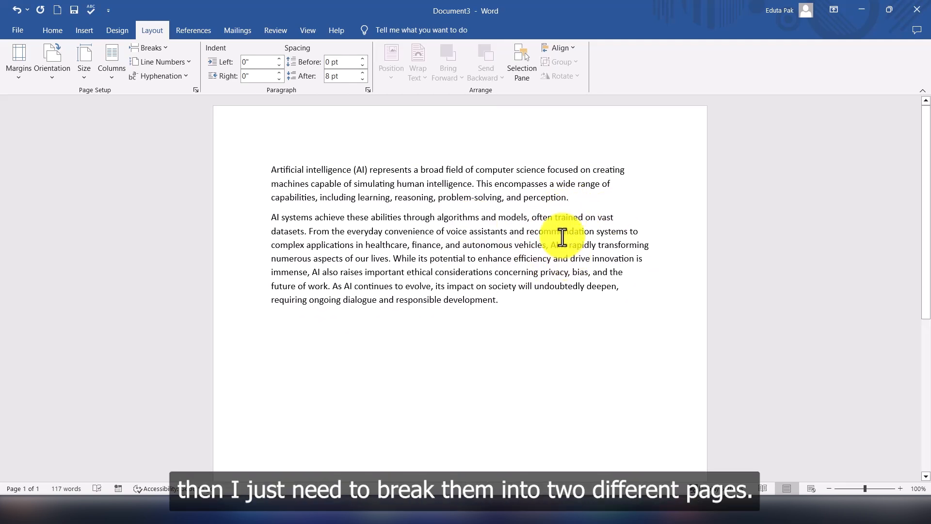
pyautogui.click(151, 48)
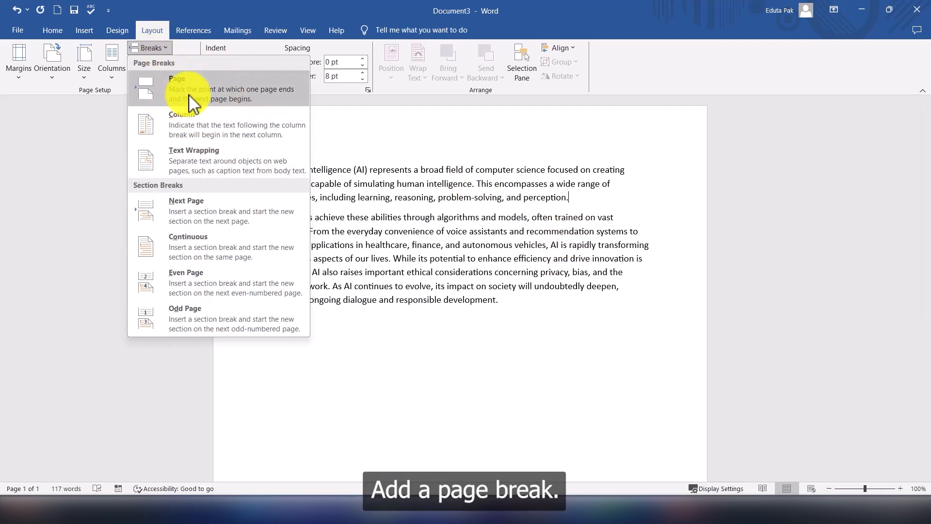
pyautogui.click(581, 208)
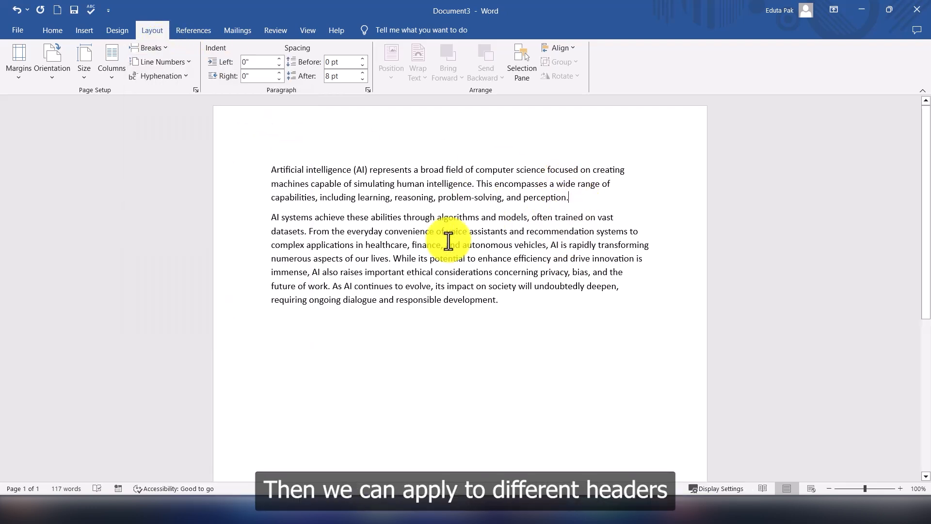